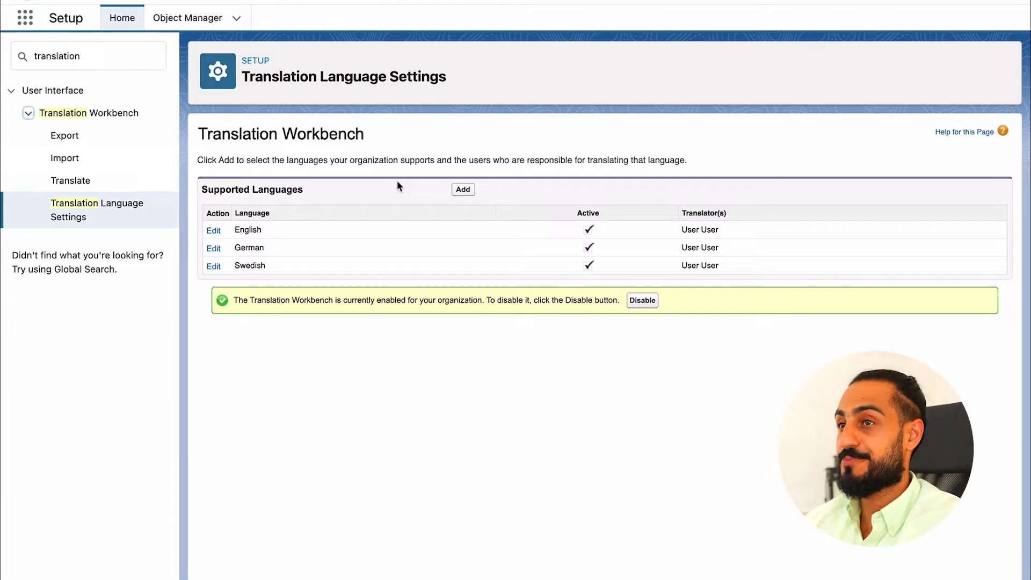
Add French as an active supported language with the user assigned as translator
{"action": "left_click", "coordinate": [462, 190]}
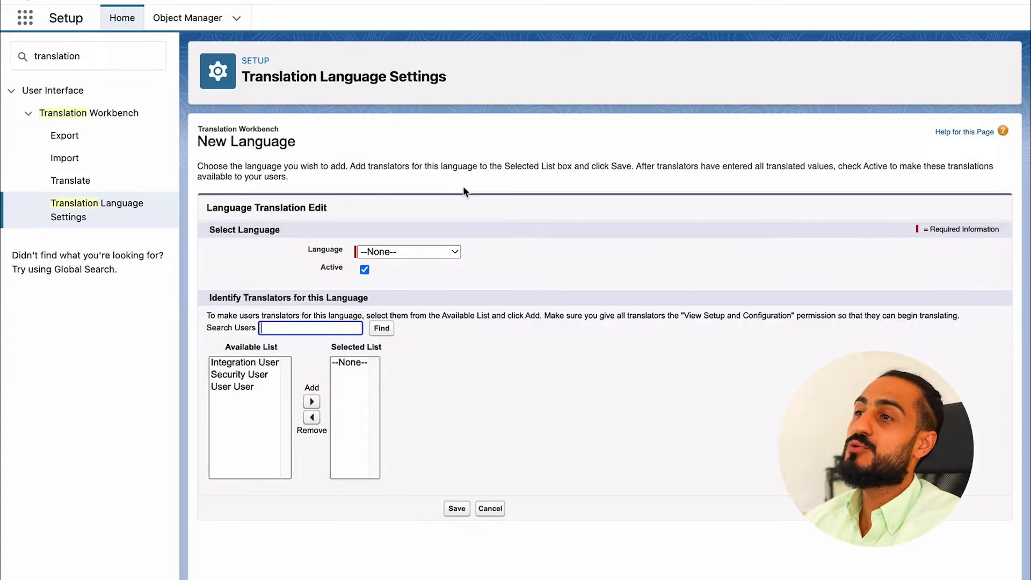
{"action": "left_click", "coordinate": [407, 250]}
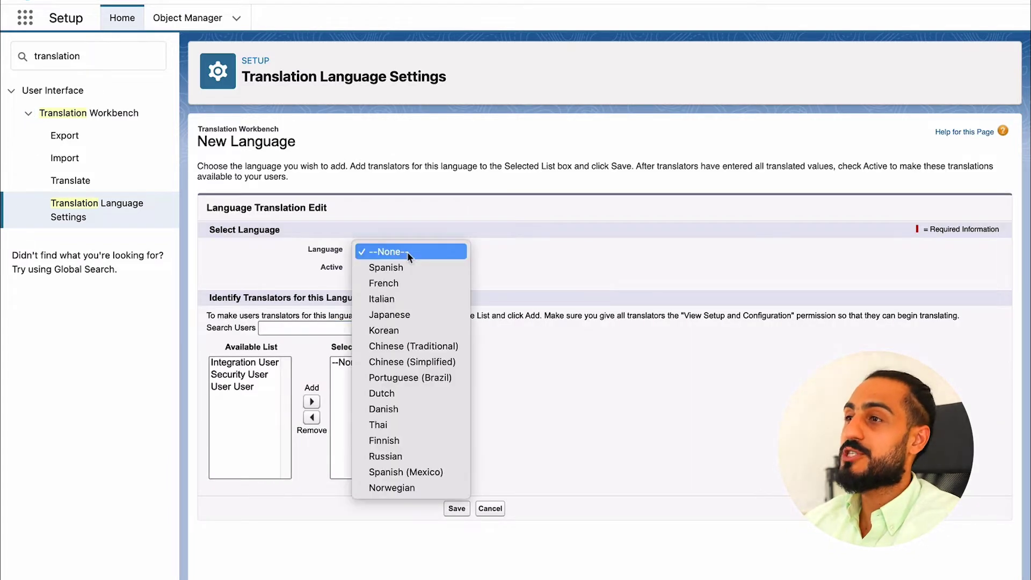
{"action": "left_click", "coordinate": [396, 280]}
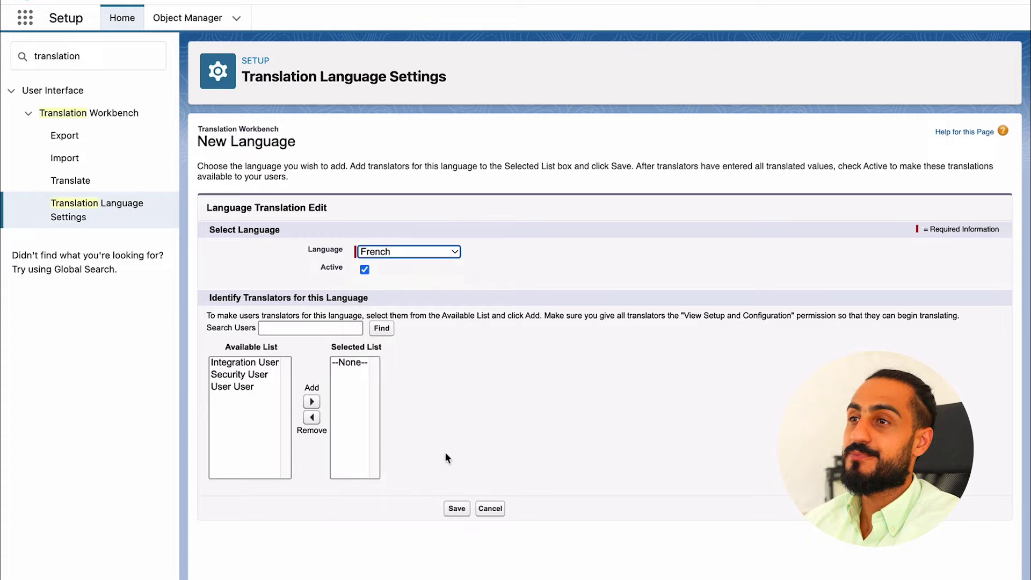
{"action": "left_click", "coordinate": [456, 508]}
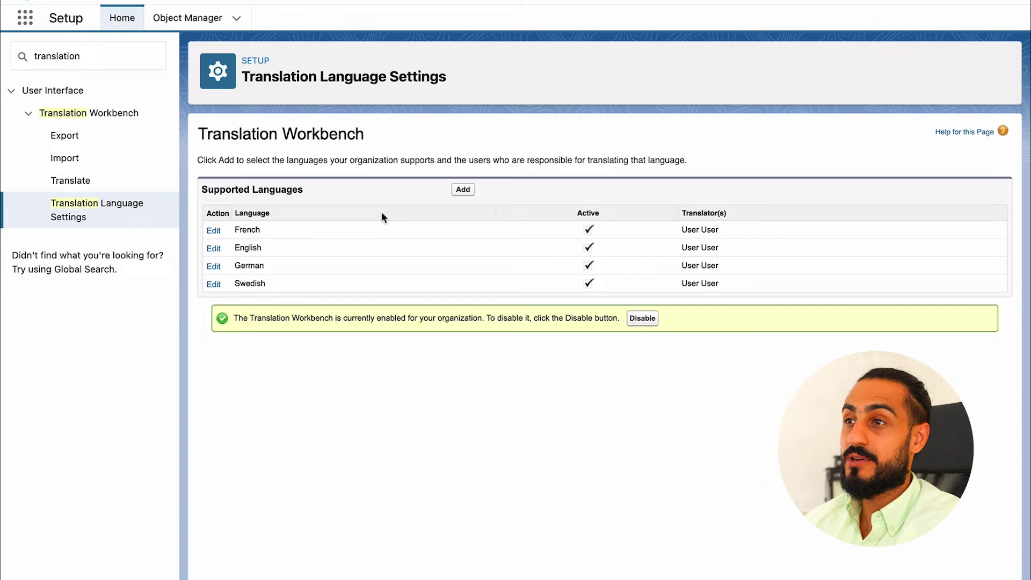
Request a Source export as XLIFF from the Translation Workbench Export page
{"action": "left_click", "coordinate": [80, 137]}
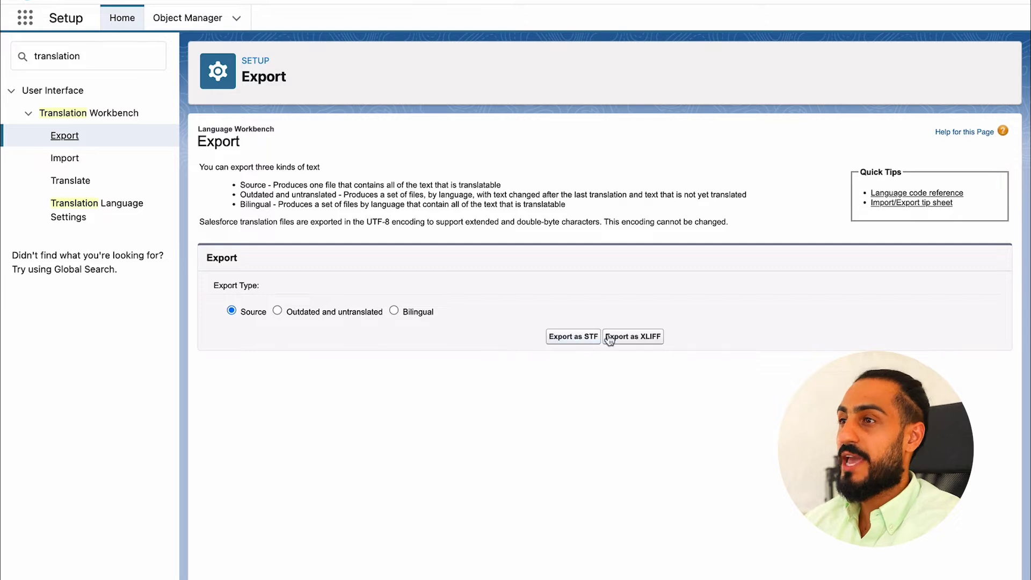
{"action": "left_click", "coordinate": [633, 338]}
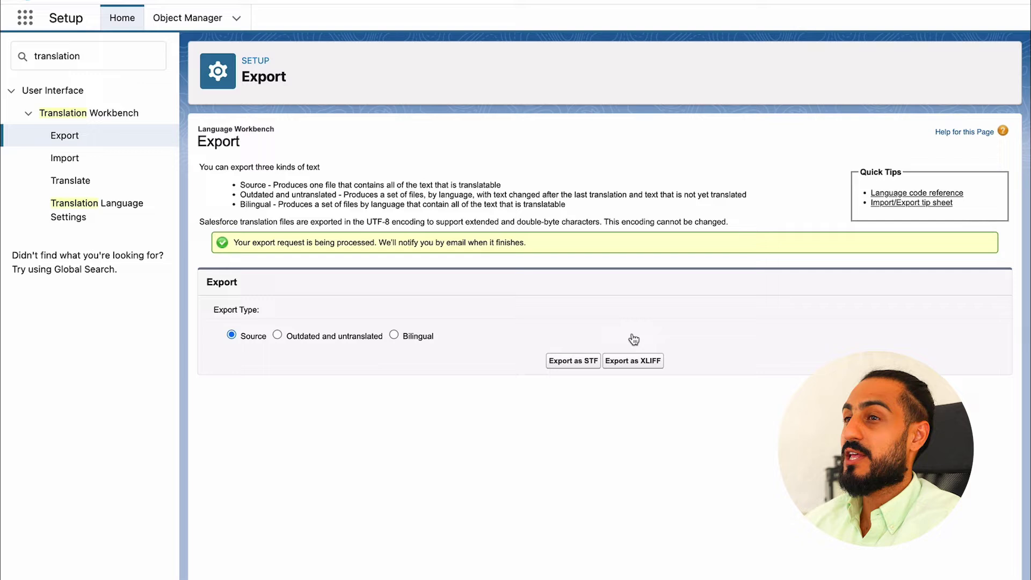
{"action": "left_click", "coordinate": [633, 338]}
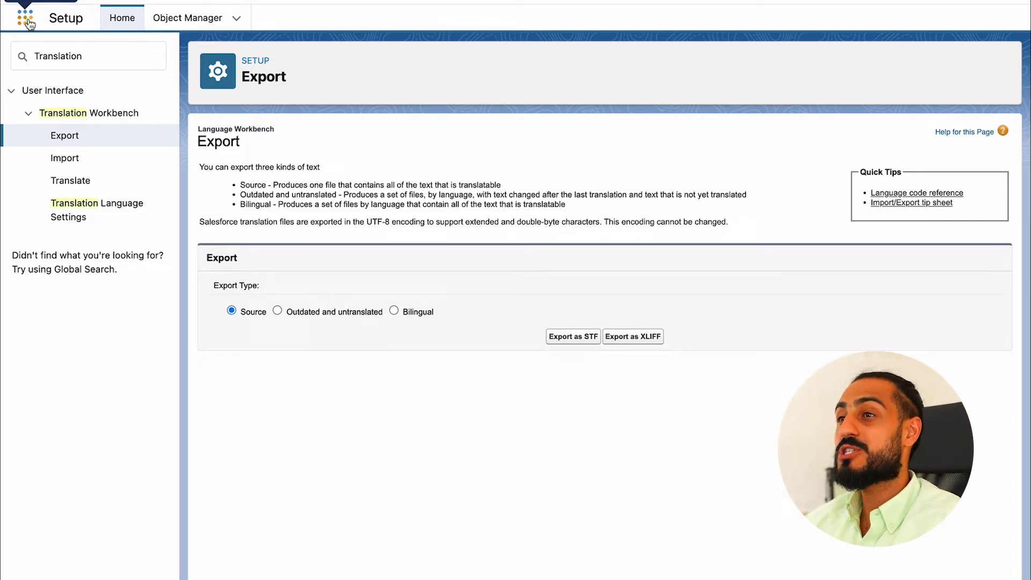
Switch to the Verbis app's Translation Projects list and start a new project
{"action": "left_click", "coordinate": [26, 22]}
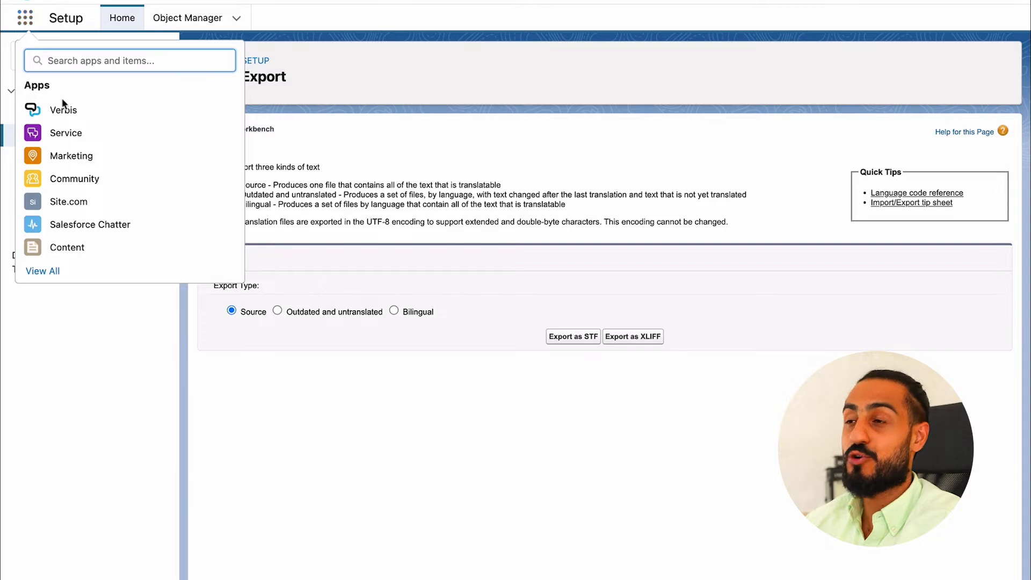
{"action": "left_click", "coordinate": [63, 112]}
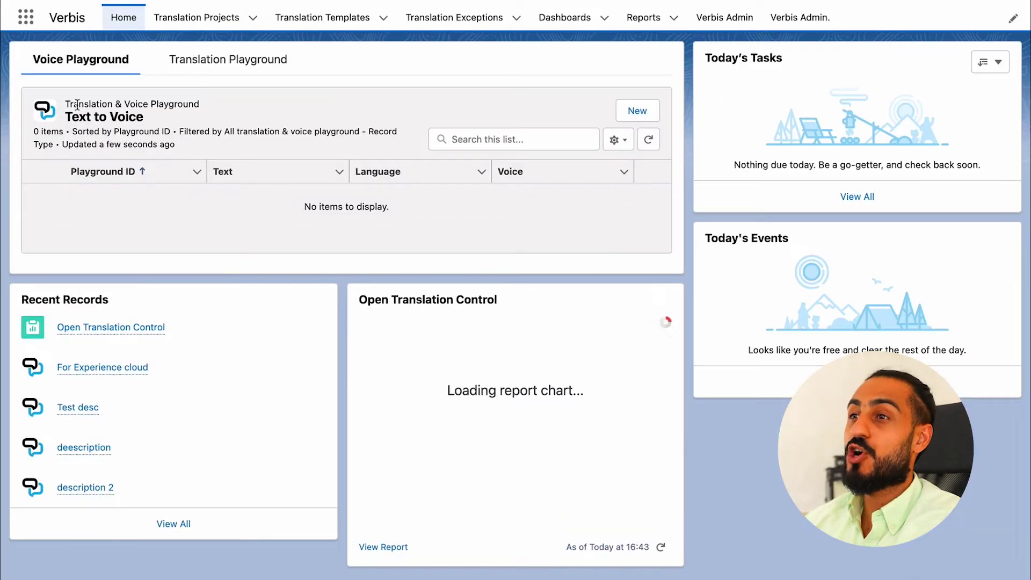
{"action": "left_click", "coordinate": [217, 21]}
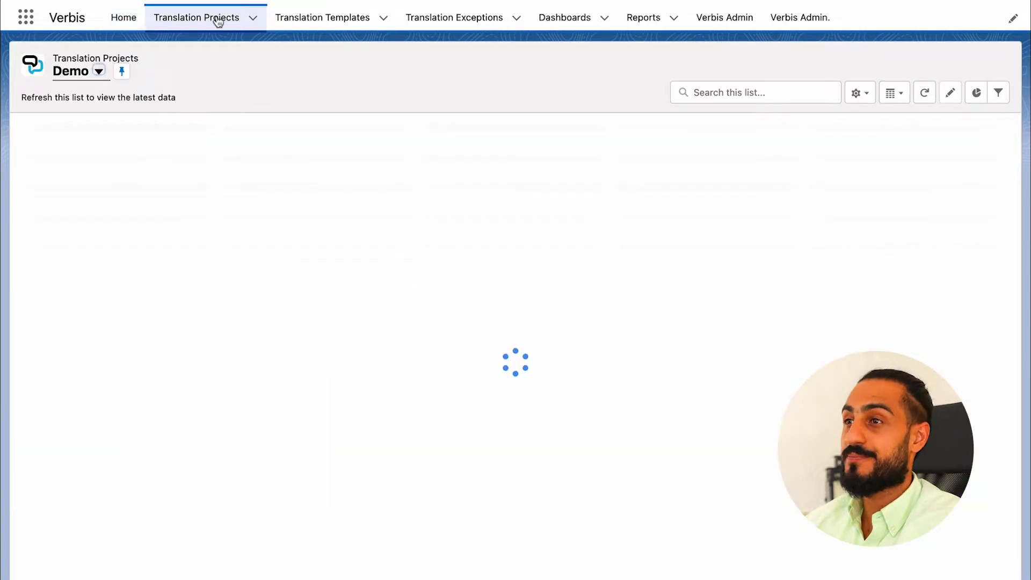
{"action": "left_click", "coordinate": [844, 65]}
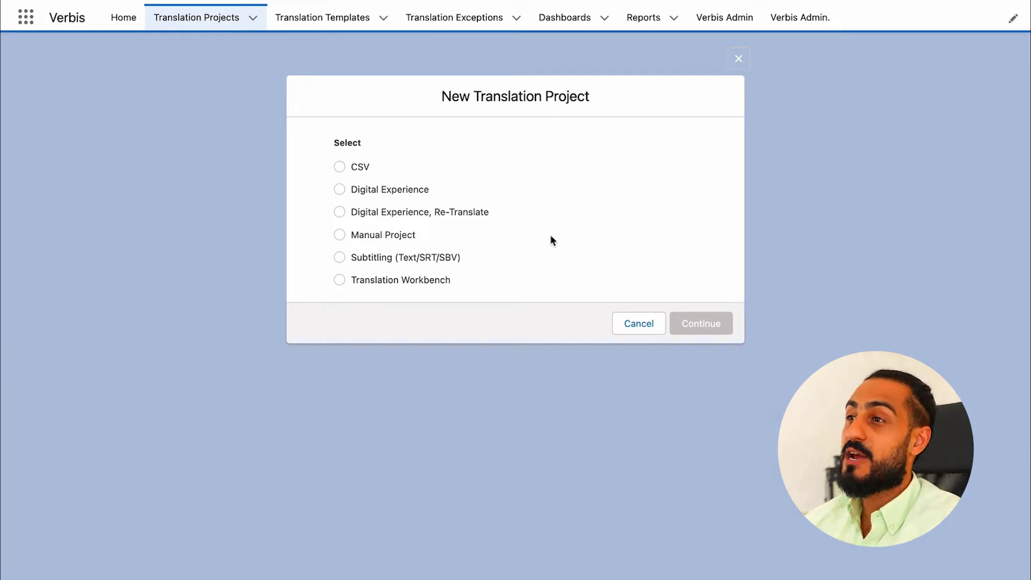
Set up a Translation Workbench project named Experience Cloud, due 26 Jul 2022, for standard and custom objects
{"action": "left_click", "coordinate": [409, 282]}
{"action": "left_click", "coordinate": [701, 324]}
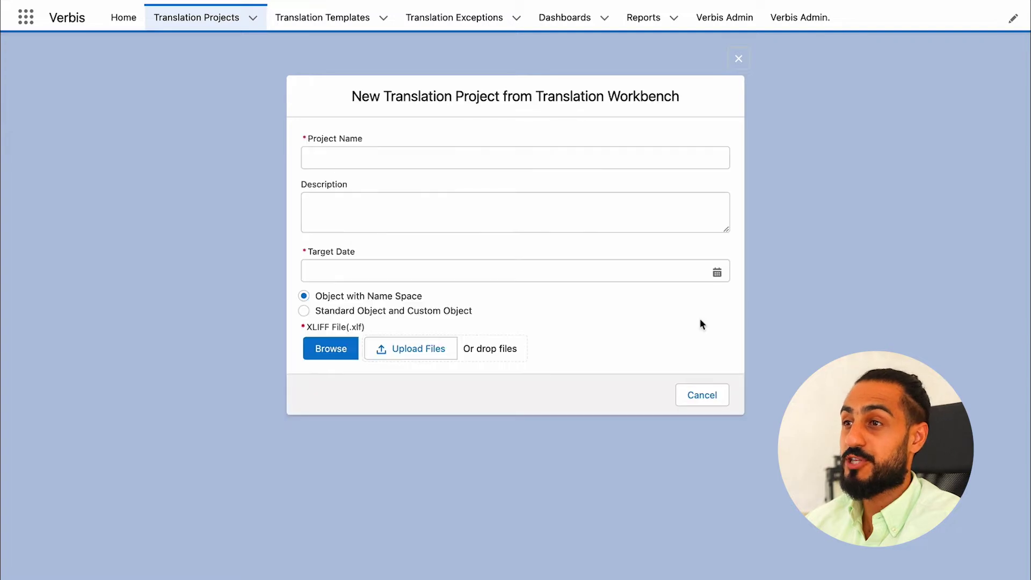
{"action": "left_click", "coordinate": [385, 159]}
{"action": "type", "text": "Ex"}
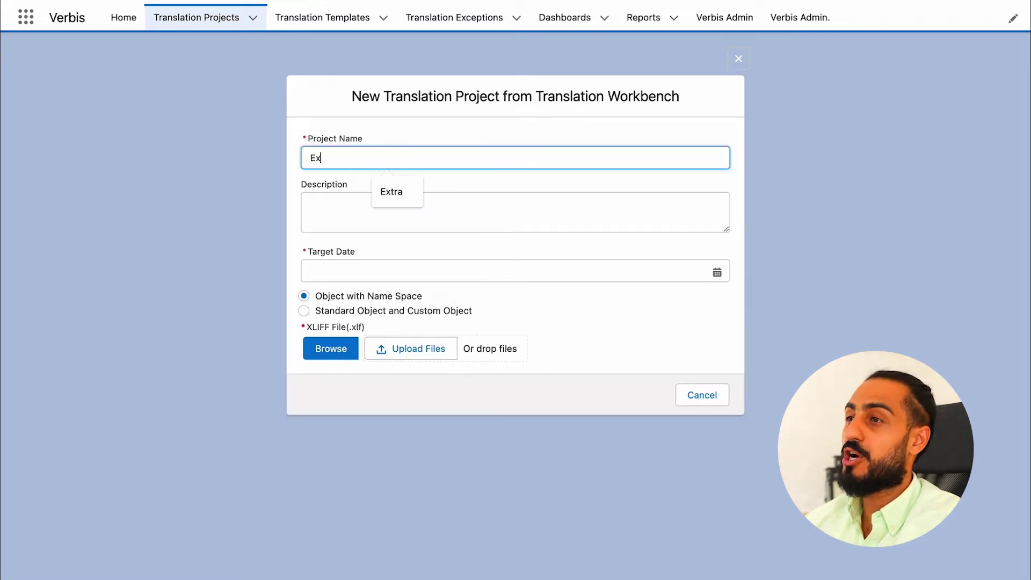
{"action": "type", "text": "peeience Cloud"}
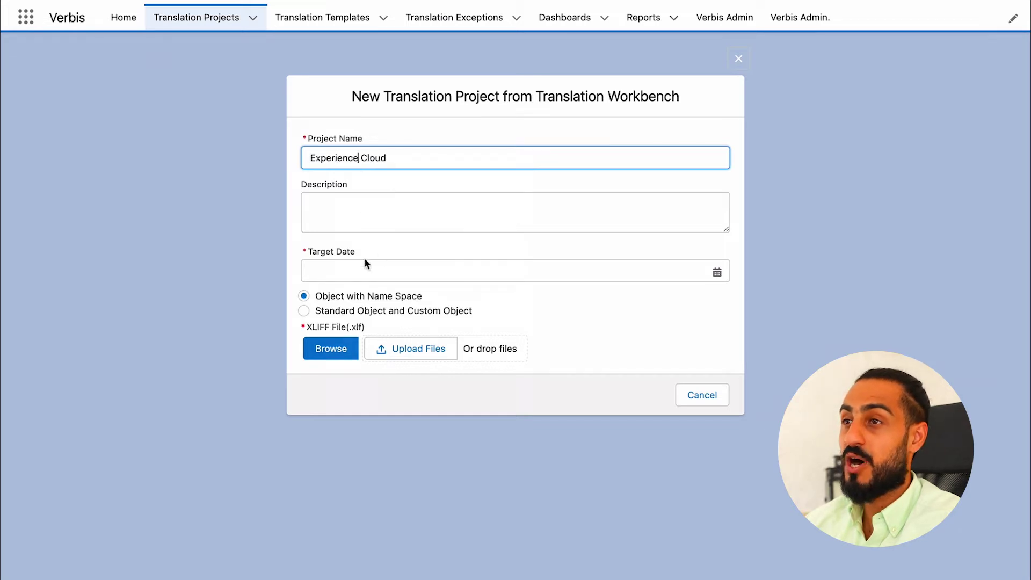
{"action": "left_click", "coordinate": [359, 263]}
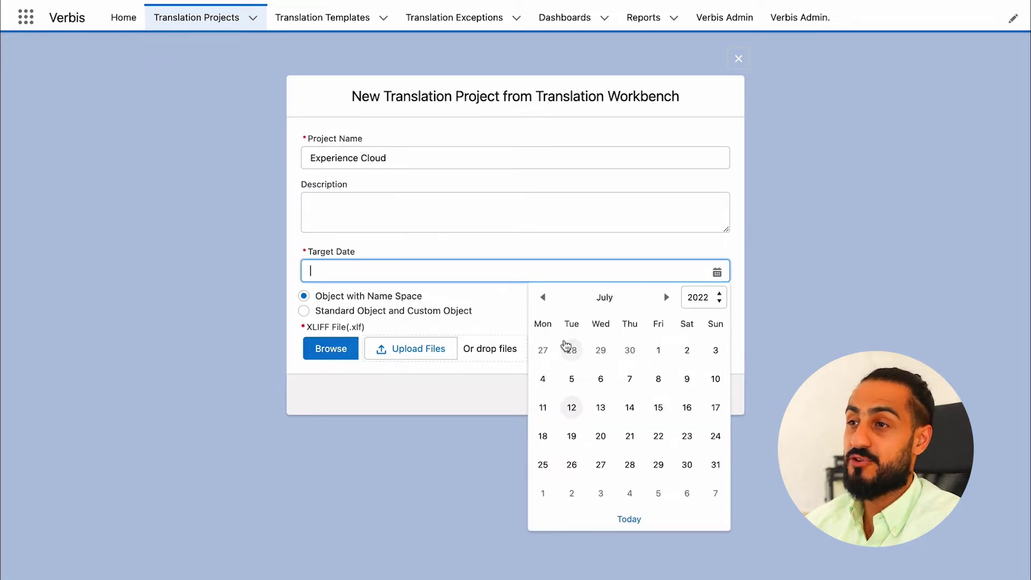
{"action": "left_click", "coordinate": [571, 464]}
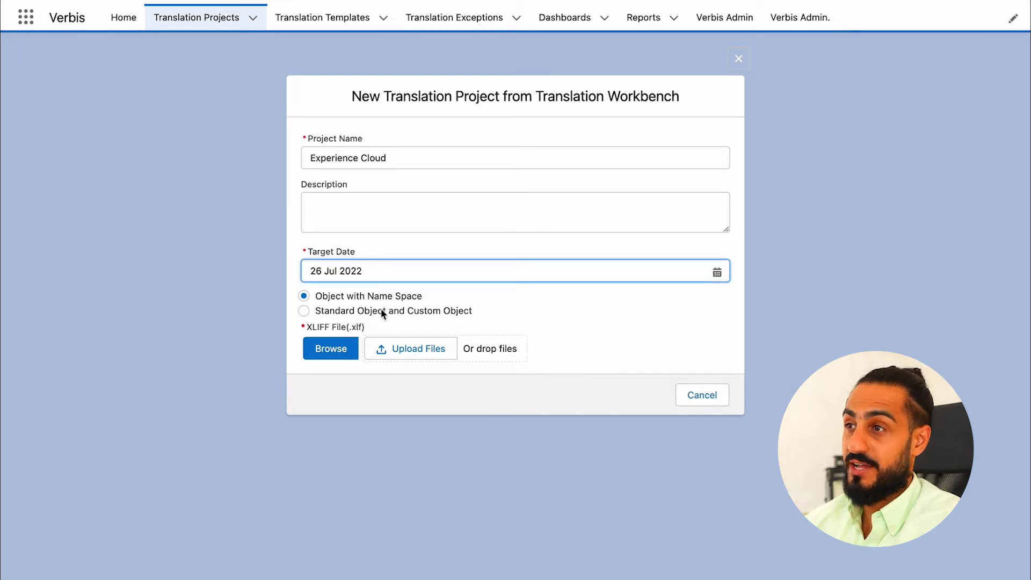
{"action": "left_click", "coordinate": [362, 313]}
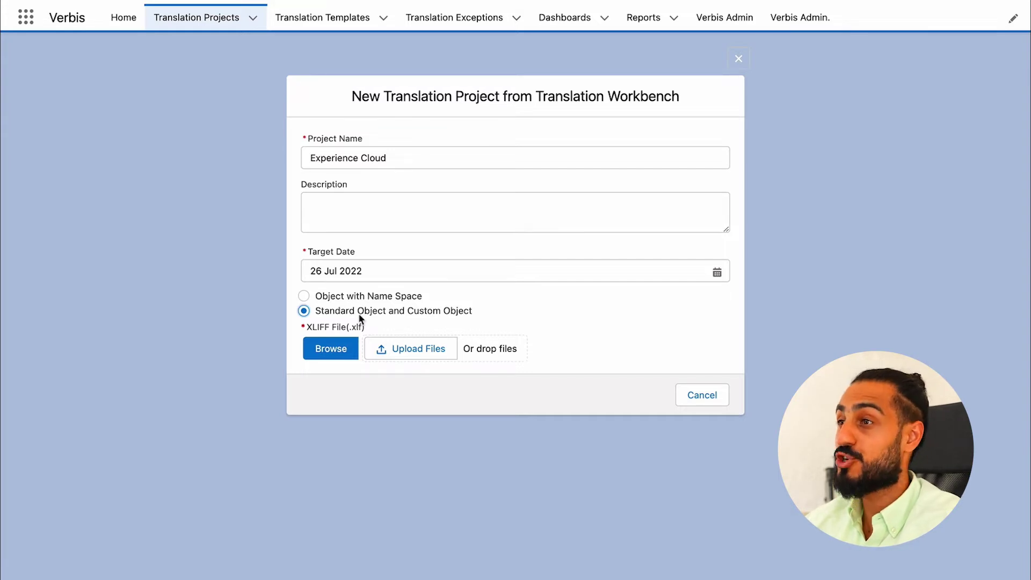
Attach the Source_en_US_2022-07-12 1051.xlf export and proceed to the next setup step
{"action": "left_click", "coordinate": [332, 350]}
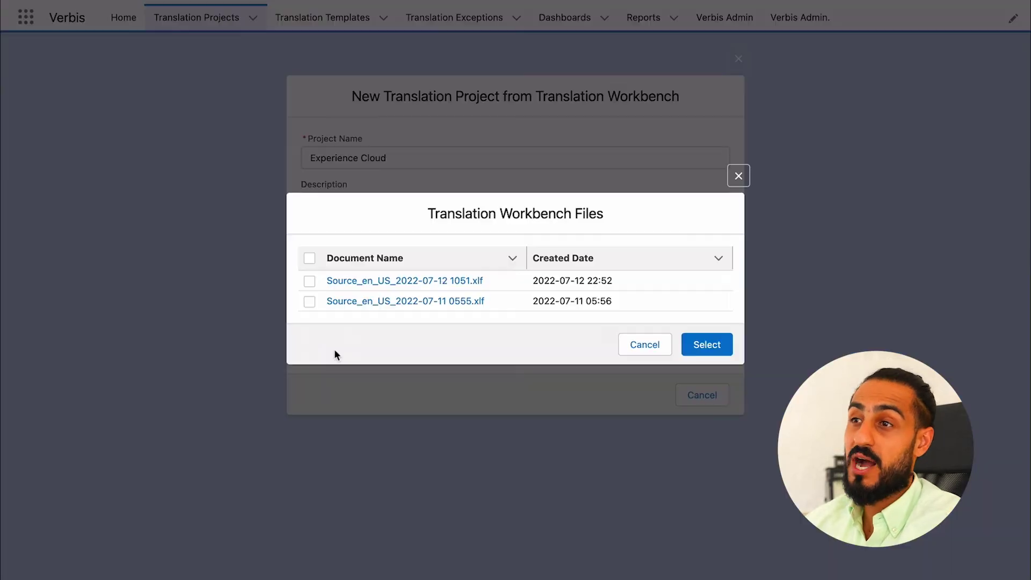
{"action": "left_click", "coordinate": [309, 281]}
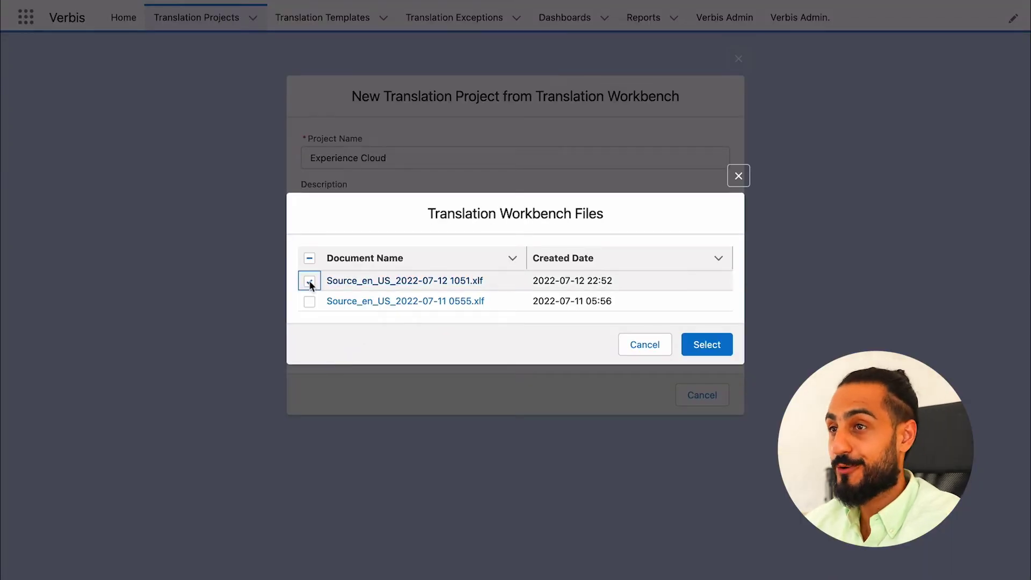
{"action": "left_click", "coordinate": [703, 342]}
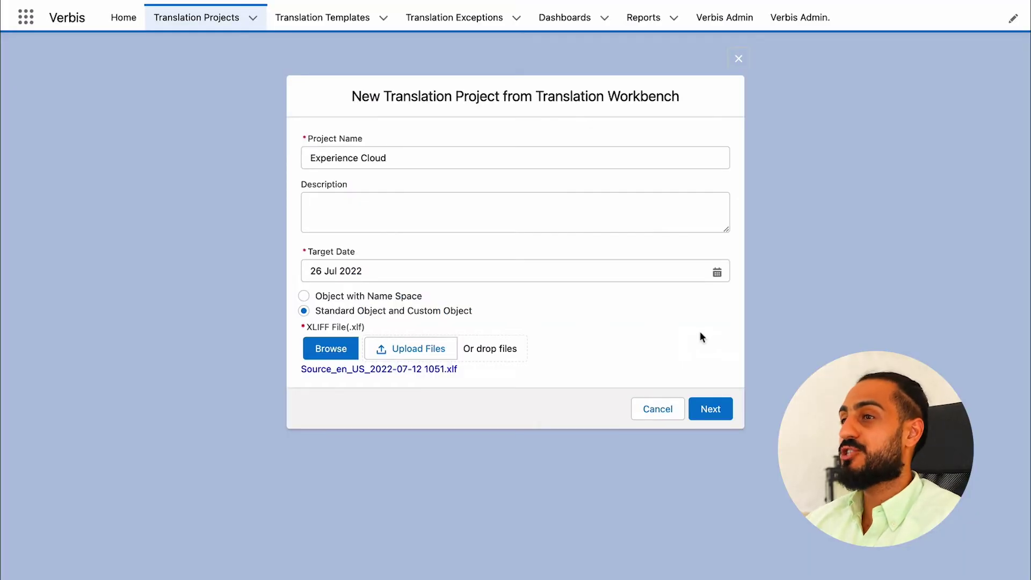
{"action": "left_click", "coordinate": [722, 409]}
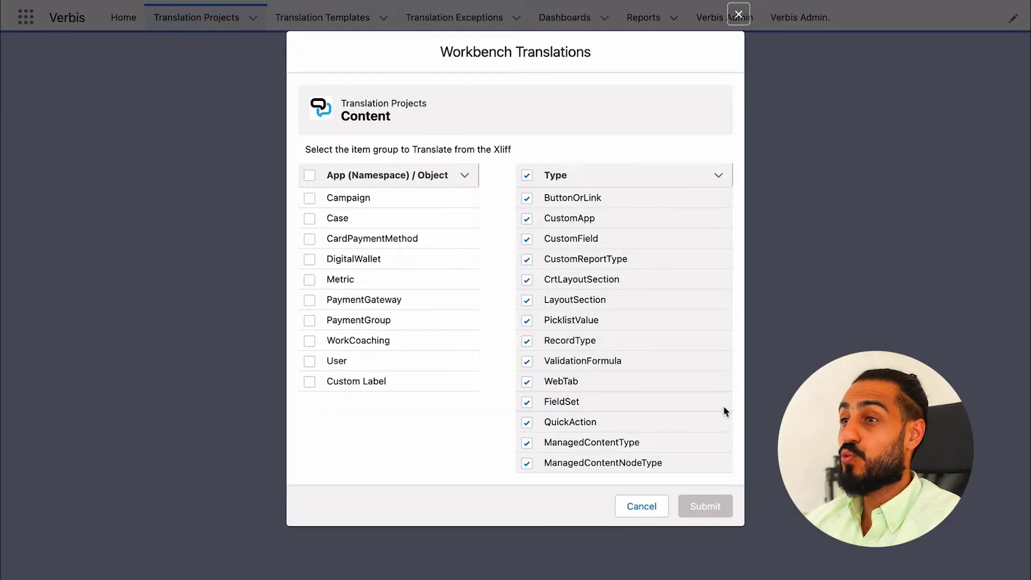
Include Campaign and Custom Label objects, leaving the Custom Label description filter blank
{"action": "left_click", "coordinate": [309, 198]}
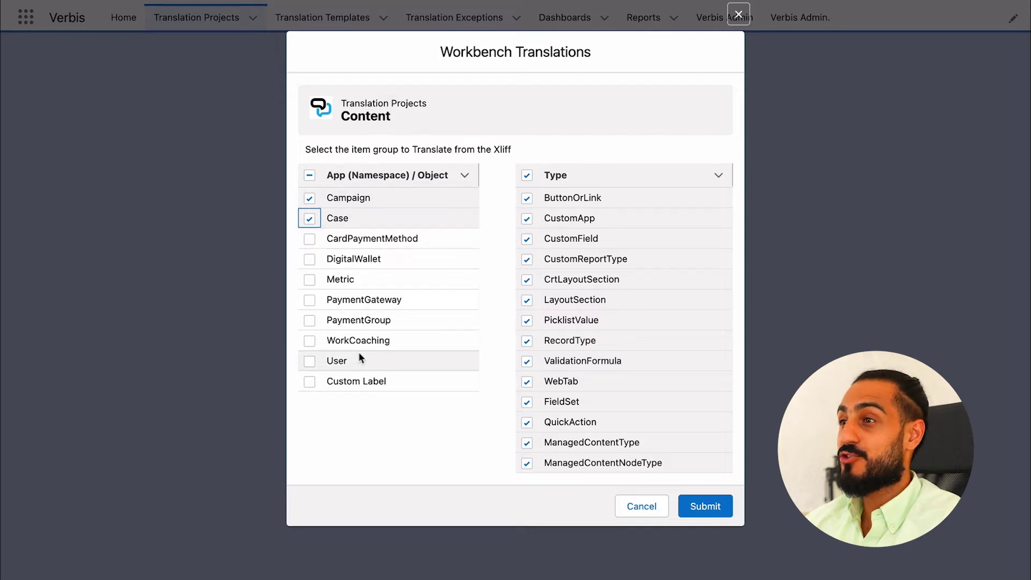
{"action": "left_click", "coordinate": [306, 379]}
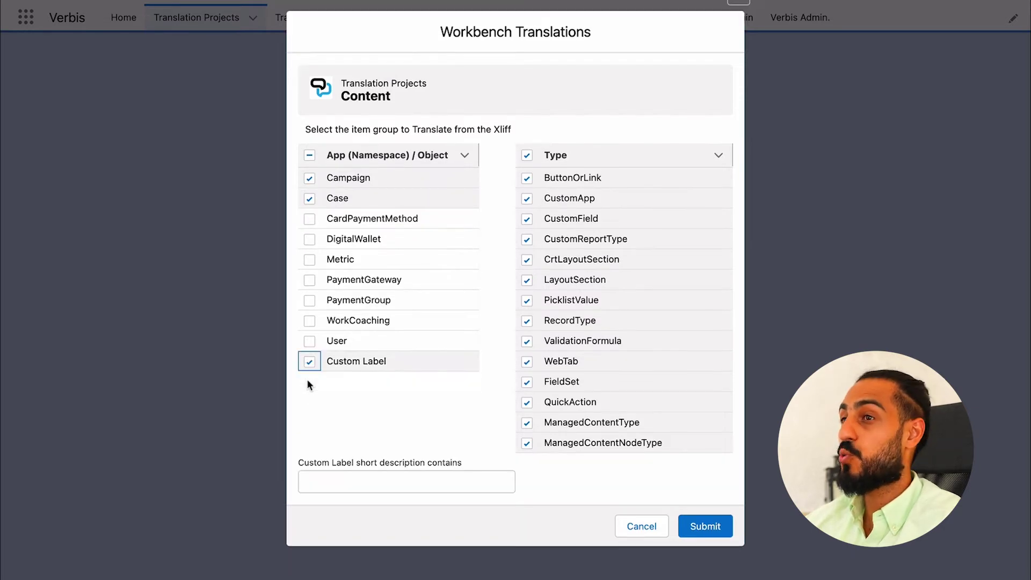
{"action": "left_click", "coordinate": [332, 482]}
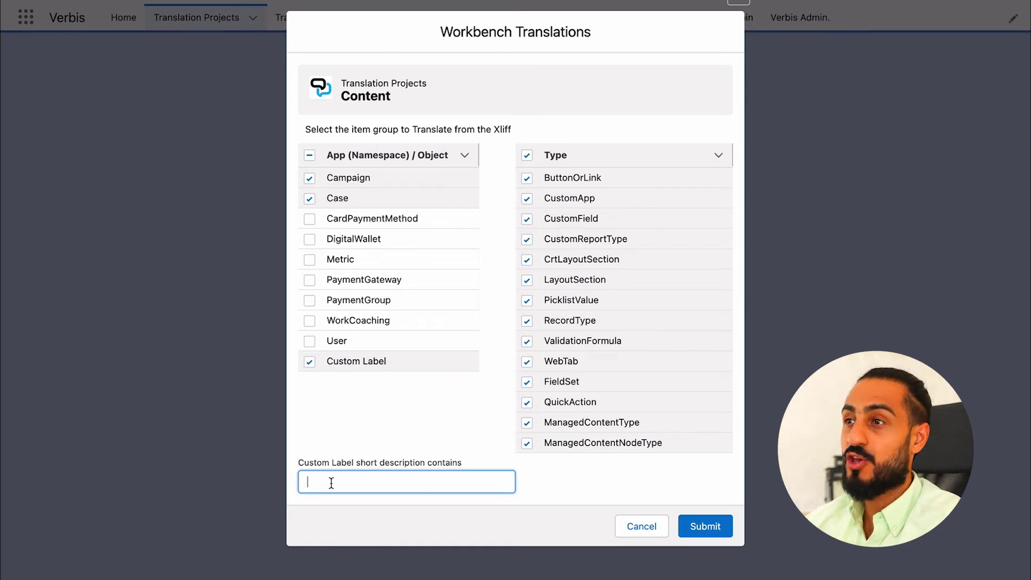
{"action": "left_click", "coordinate": [392, 441]}
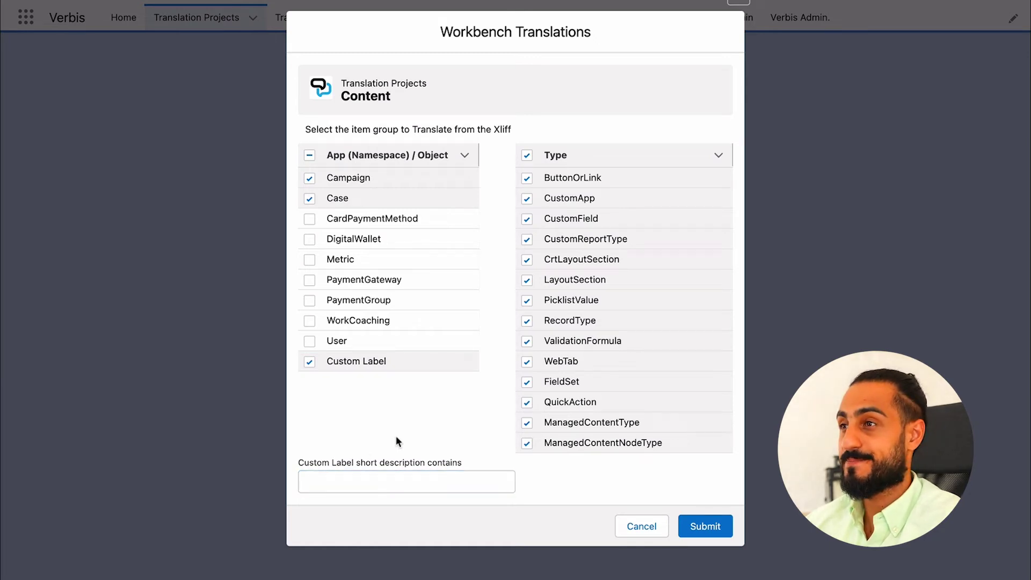
Limit item types to ButtonOrLink, CustomField, PicklistValue and WebTab, then submit
{"action": "left_click", "coordinate": [527, 155]}
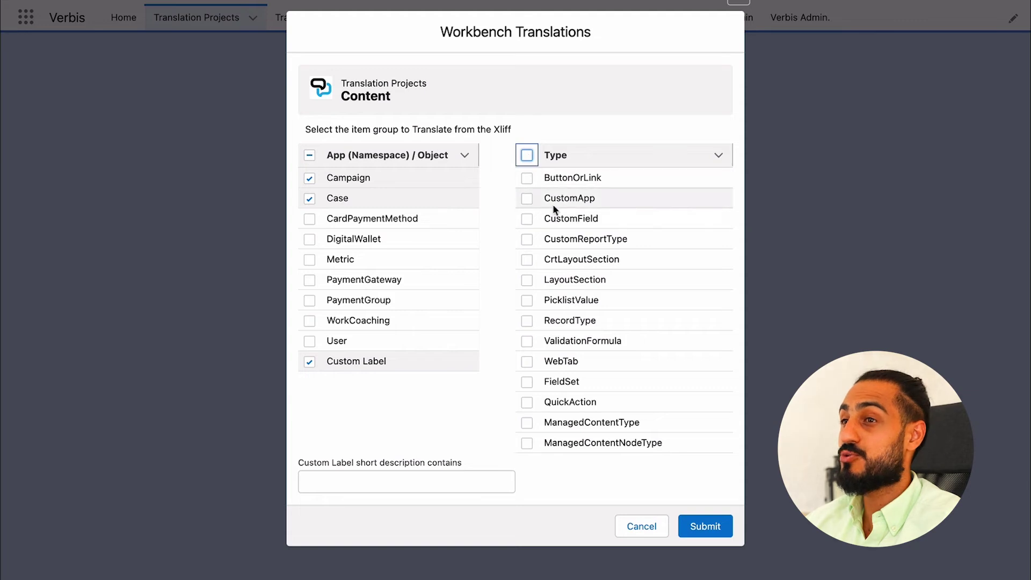
{"action": "left_click", "coordinate": [530, 179]}
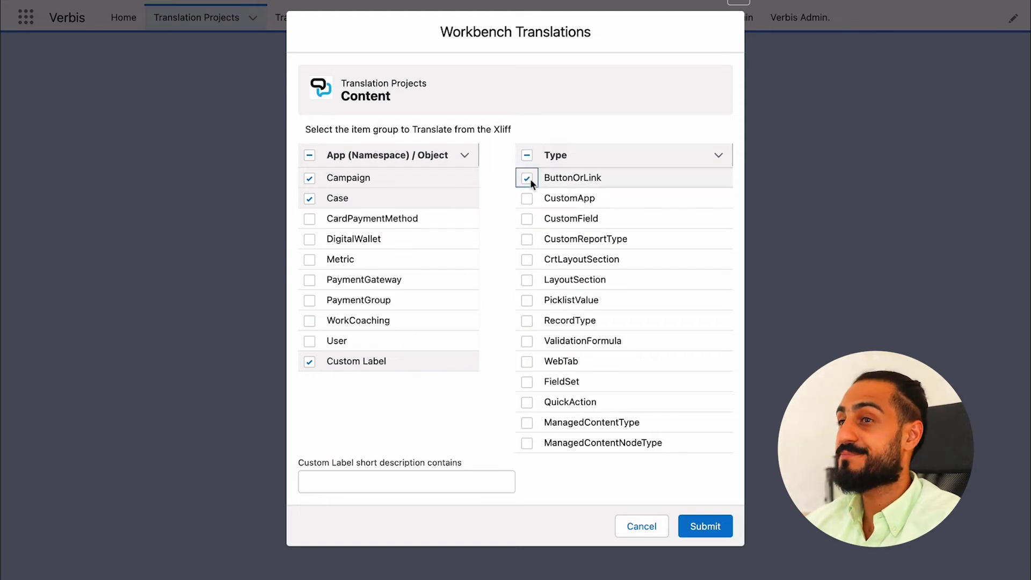
{"action": "left_click", "coordinate": [529, 218]}
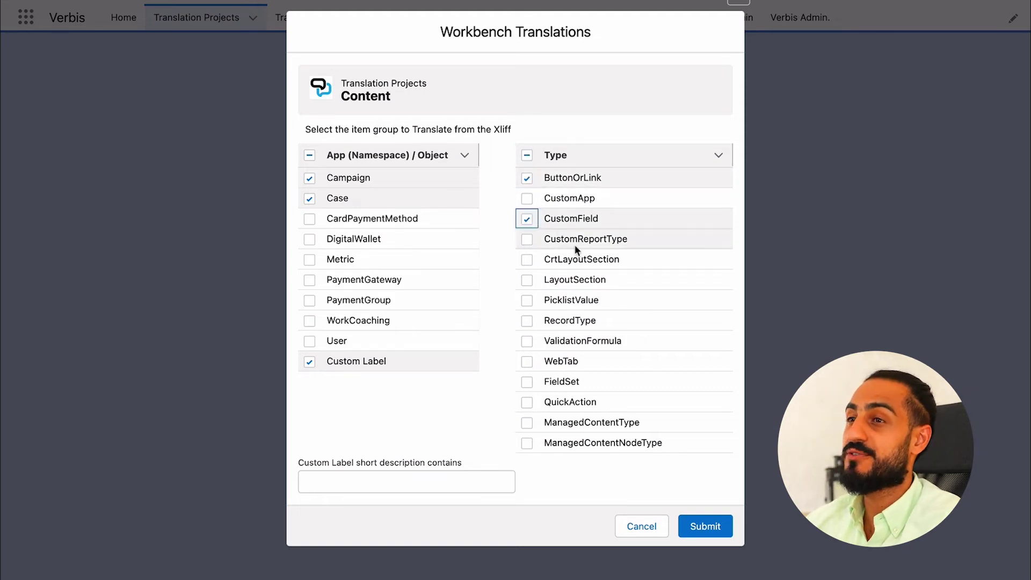
{"action": "left_click", "coordinate": [526, 301]}
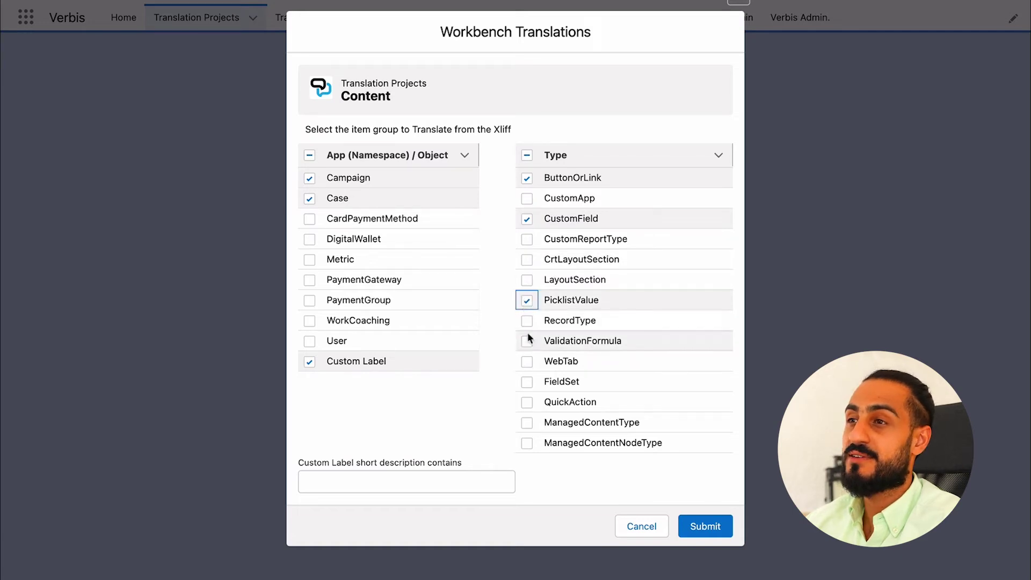
{"action": "left_click", "coordinate": [528, 363]}
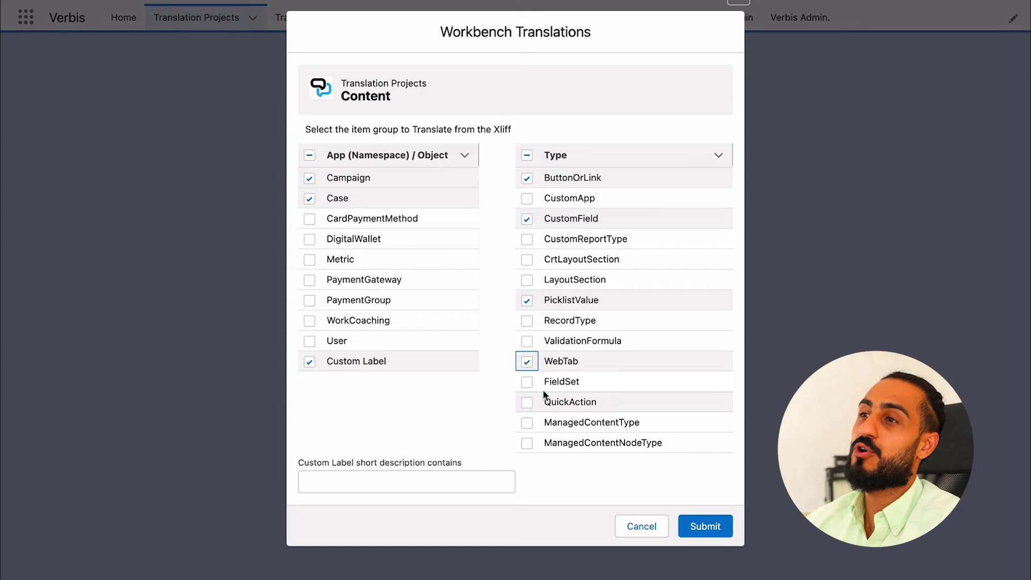
{"action": "left_click", "coordinate": [704, 527]}
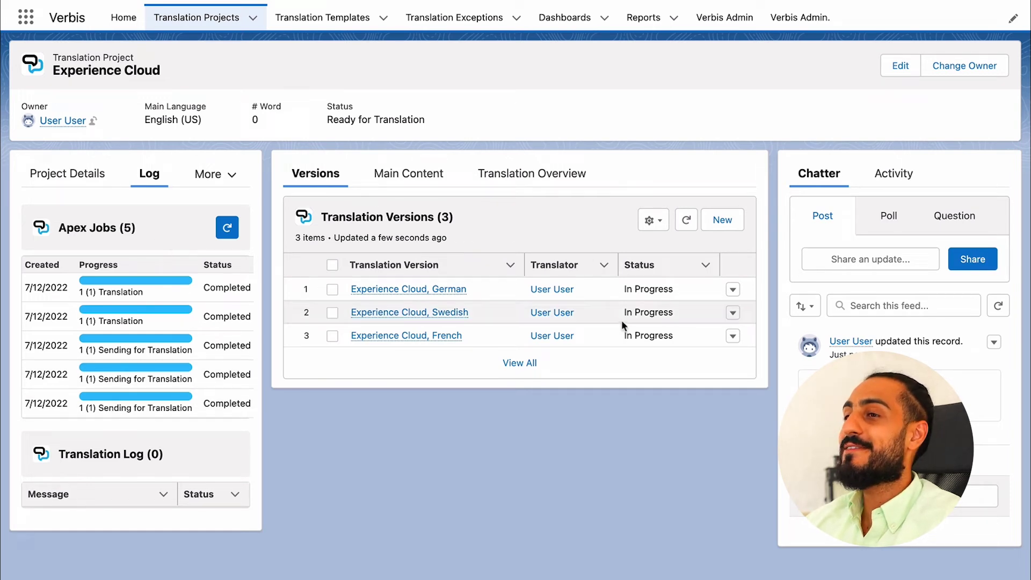
Check the 21 Main Content items, then open the Experience Cloud, German version
{"action": "left_click", "coordinate": [432, 174]}
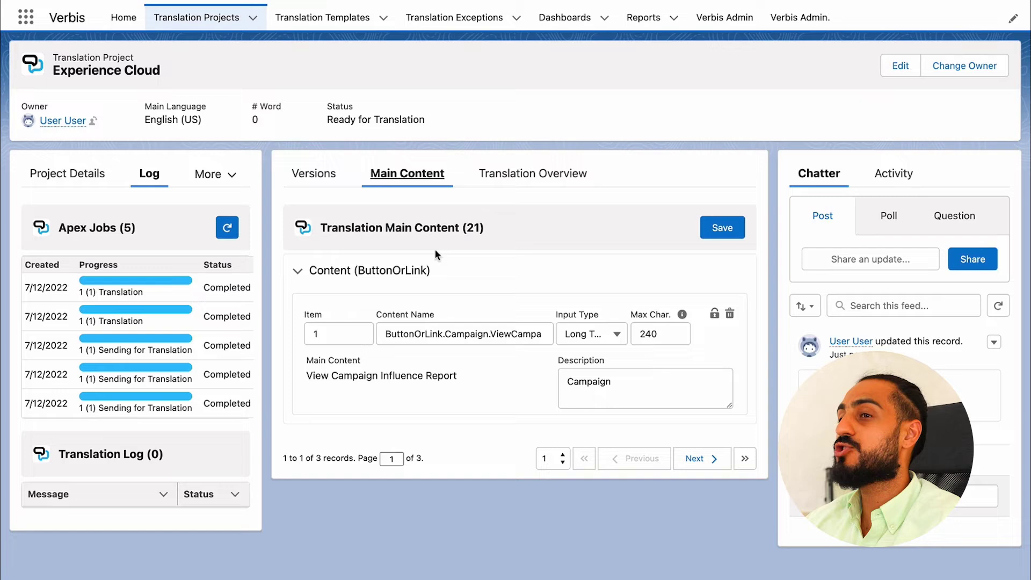
{"action": "left_click", "coordinate": [316, 173]}
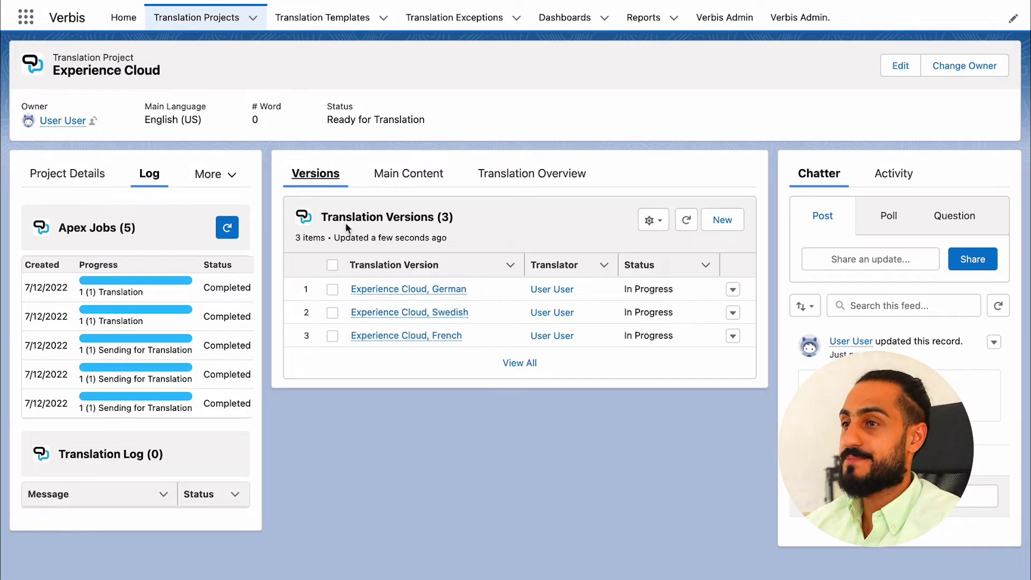
{"action": "left_click", "coordinate": [398, 291]}
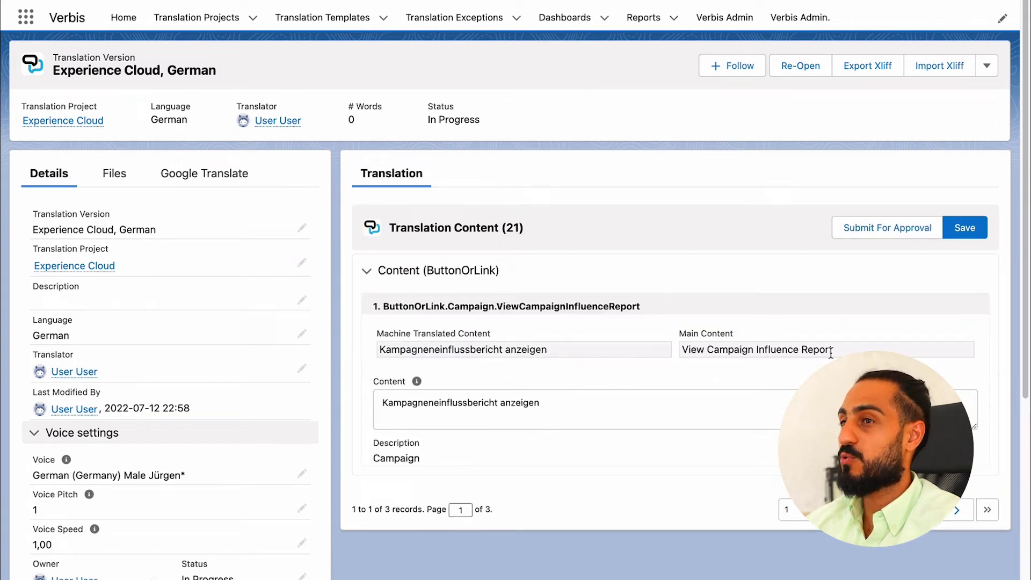
Page through the German translation content to review the machine-translated text
{"action": "left_click", "coordinate": [952, 513]}
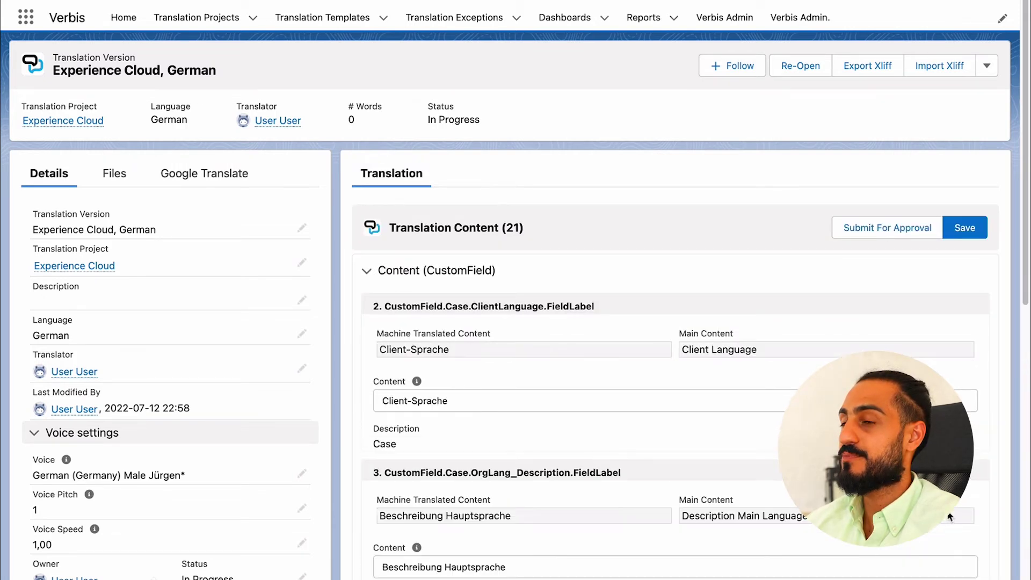
{"action": "scroll", "coordinate": [952, 514], "scroll_direction": "down", "scroll_amount": 1}
{"action": "scroll", "coordinate": [949, 578], "scroll_direction": "down", "scroll_amount": 20}
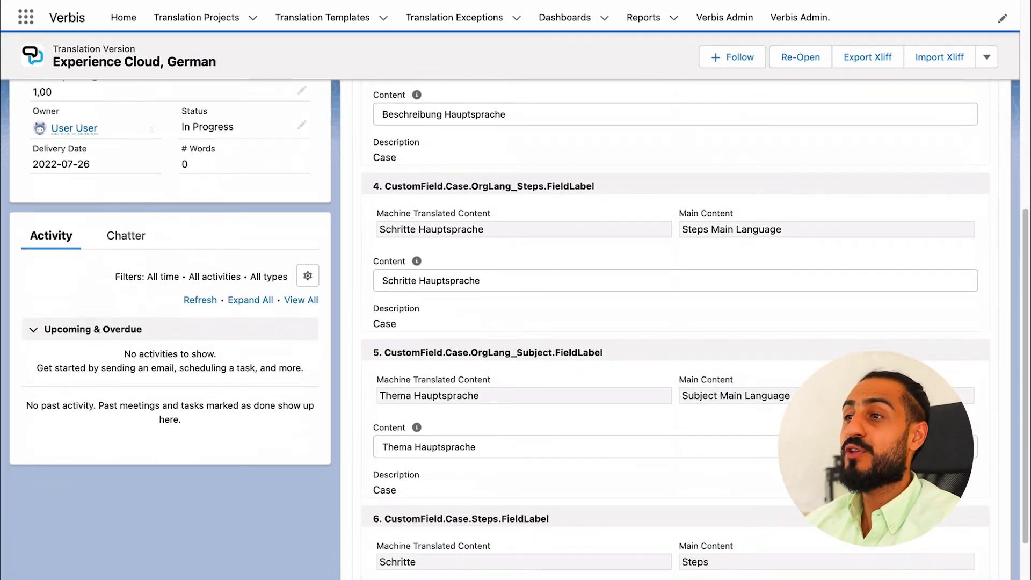
{"action": "scroll", "coordinate": [803, 326], "scroll_direction": "up", "scroll_amount": 10}
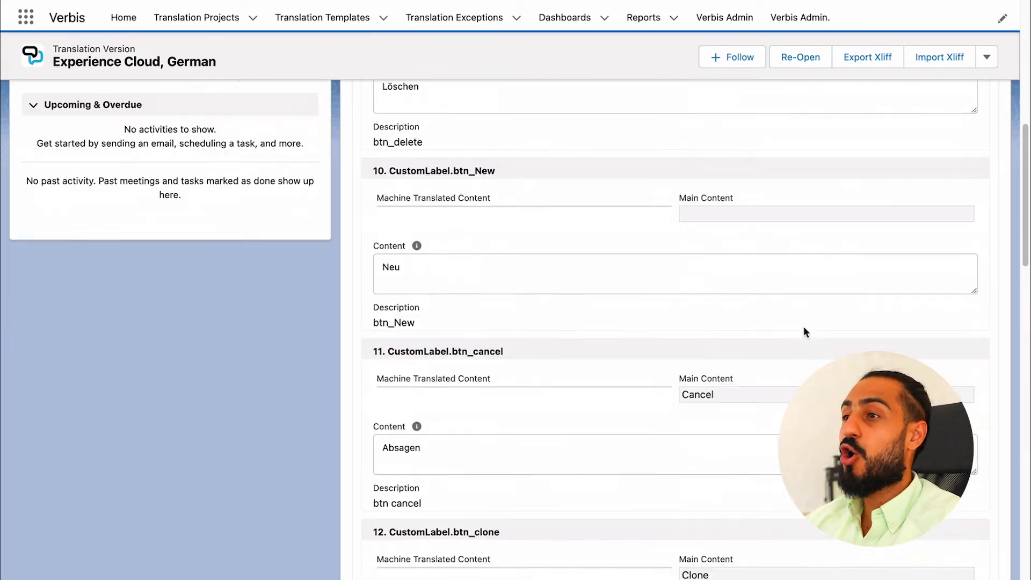
{"action": "scroll", "coordinate": [804, 329], "scroll_direction": "up", "scroll_amount": 1}
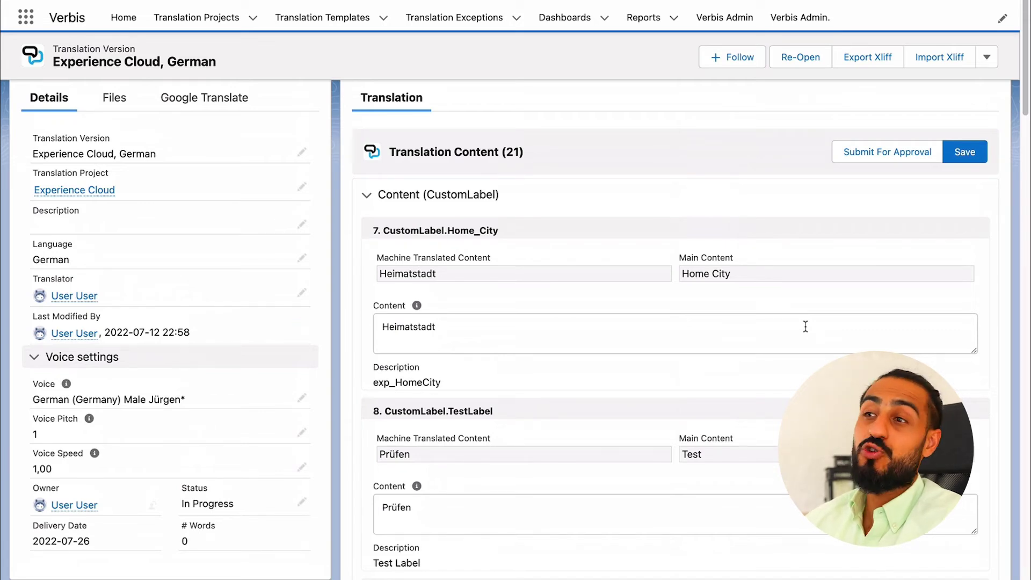
Submit the German translation for approval with the comment 'Ok'
{"action": "left_click", "coordinate": [916, 143]}
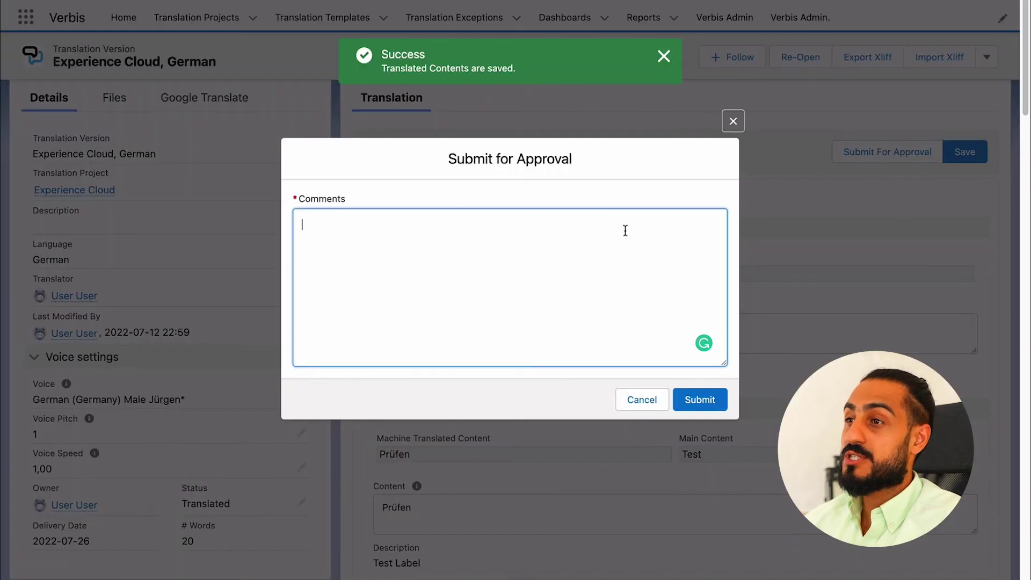
{"action": "type", "text": "Ok"}
{"action": "left_click", "coordinate": [699, 399]}
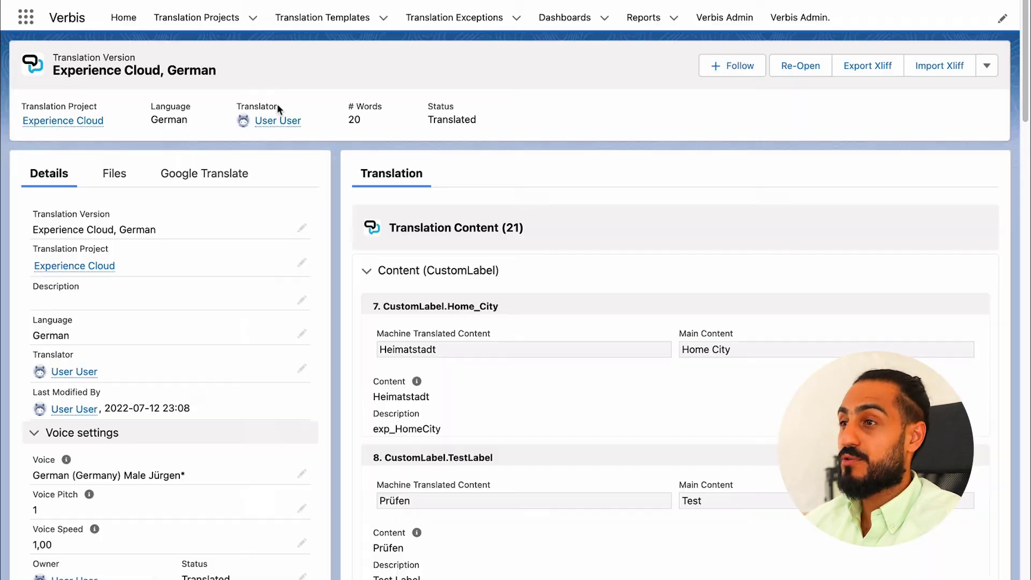
Open the Experience Cloud, Swedish version and submit it for approval with comment 'ok'
{"action": "left_click", "coordinate": [90, 123]}
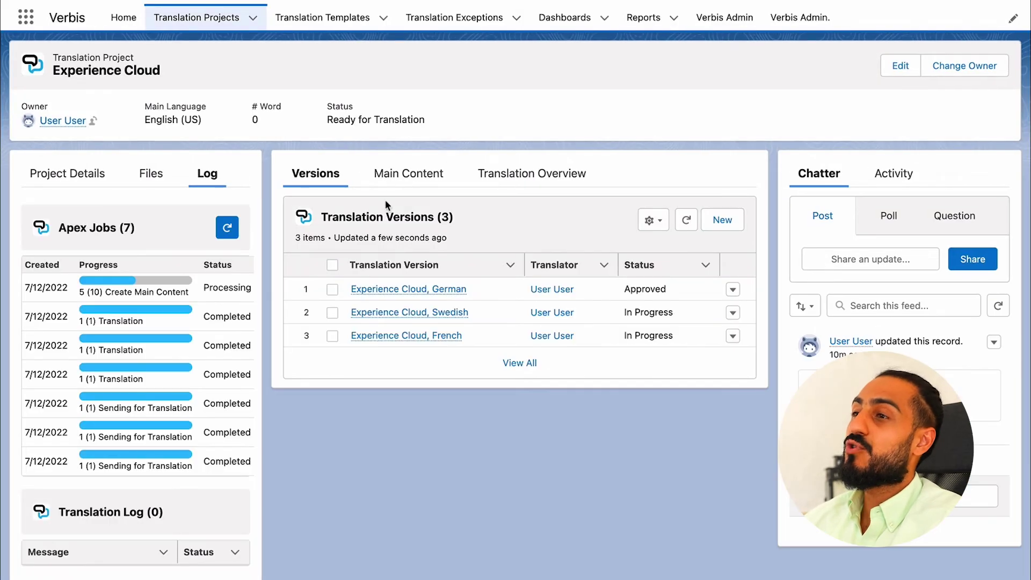
{"action": "left_click", "coordinate": [453, 311]}
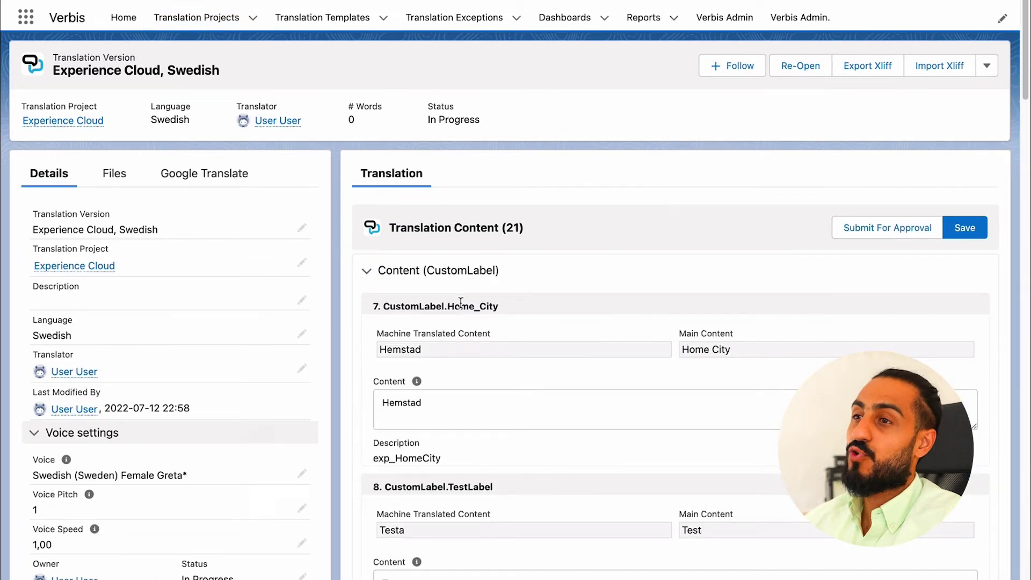
{"action": "left_click", "coordinate": [902, 237]}
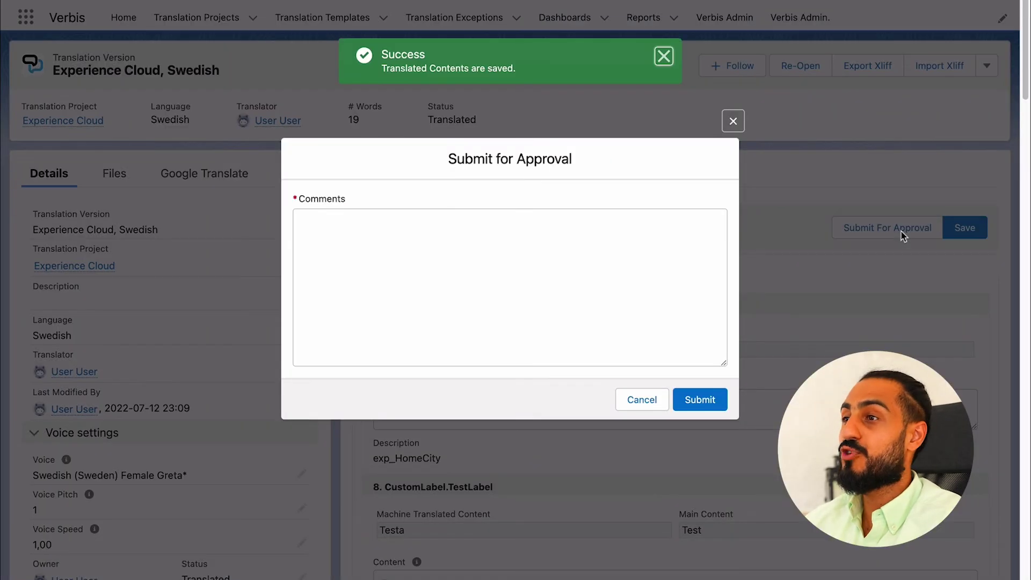
{"action": "left_click", "coordinate": [591, 269]}
{"action": "type", "text": "ok"}
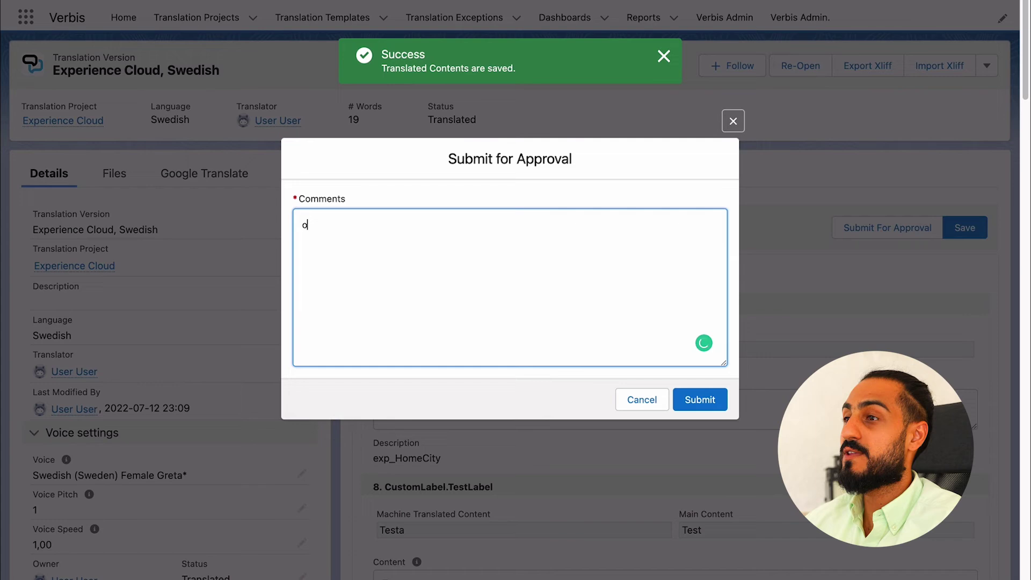
{"action": "left_click", "coordinate": [698, 399]}
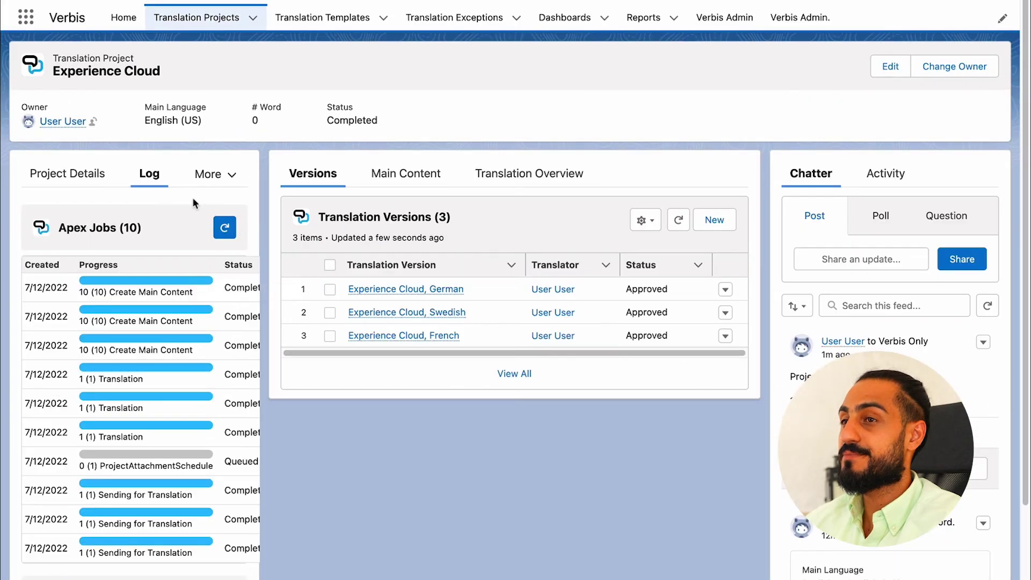
Download the Source_en_US_2022-07-12 1051.zip attachment from the project's Files
{"action": "left_click", "coordinate": [209, 174]}
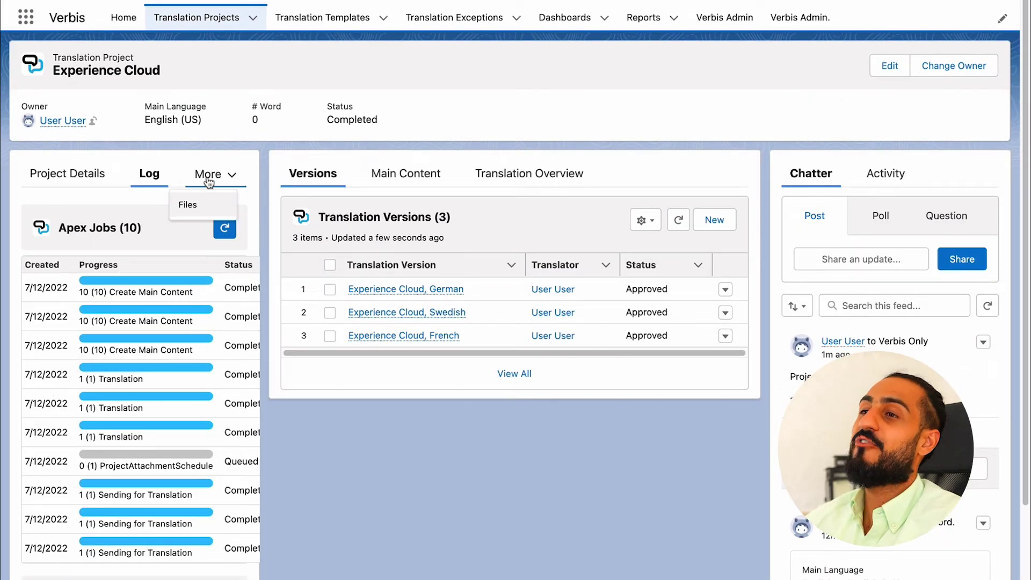
{"action": "left_click", "coordinate": [189, 205]}
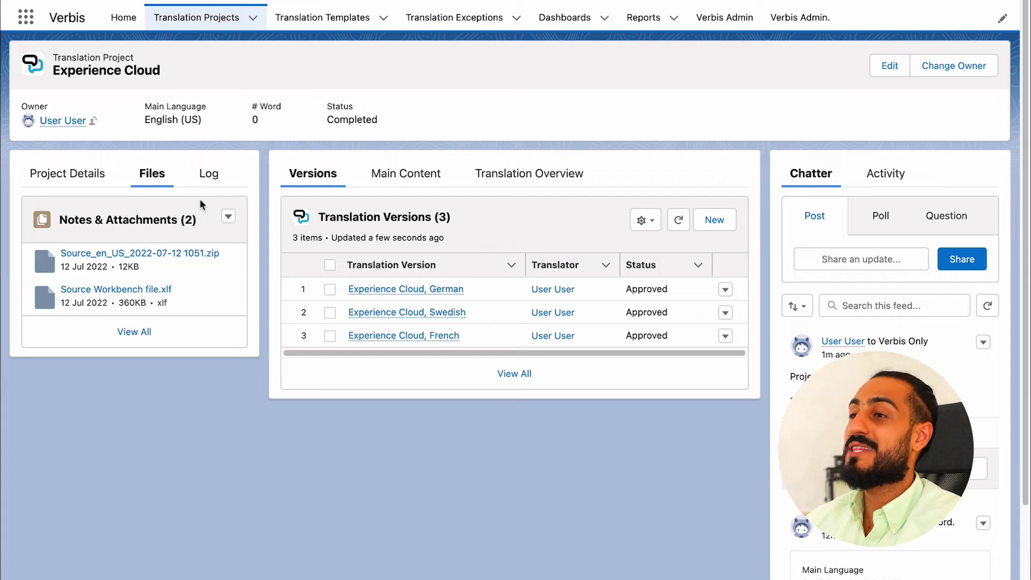
{"action": "left_click", "coordinate": [182, 255]}
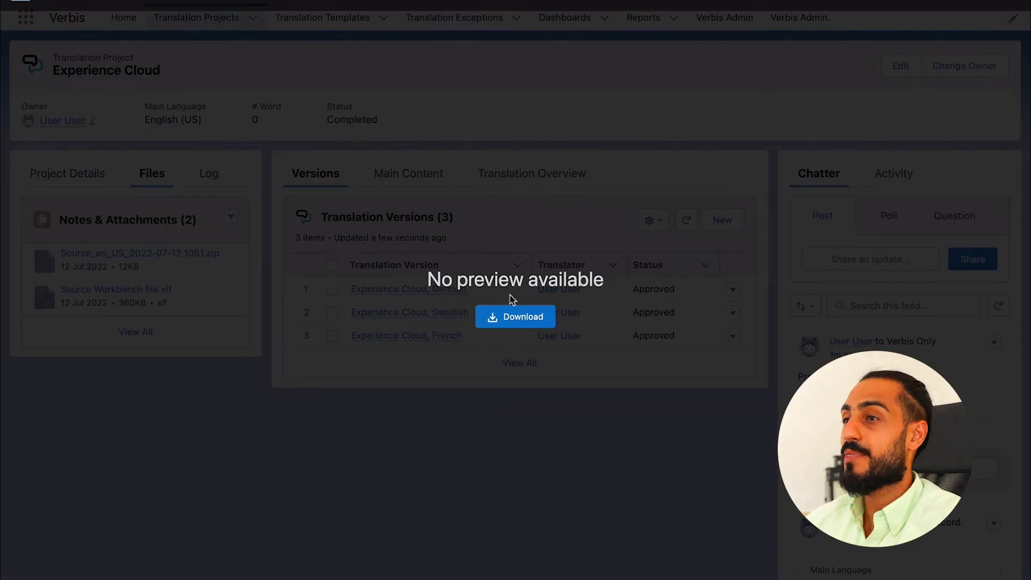
{"action": "left_click", "coordinate": [515, 317]}
{"action": "key", "text": "Escape"}
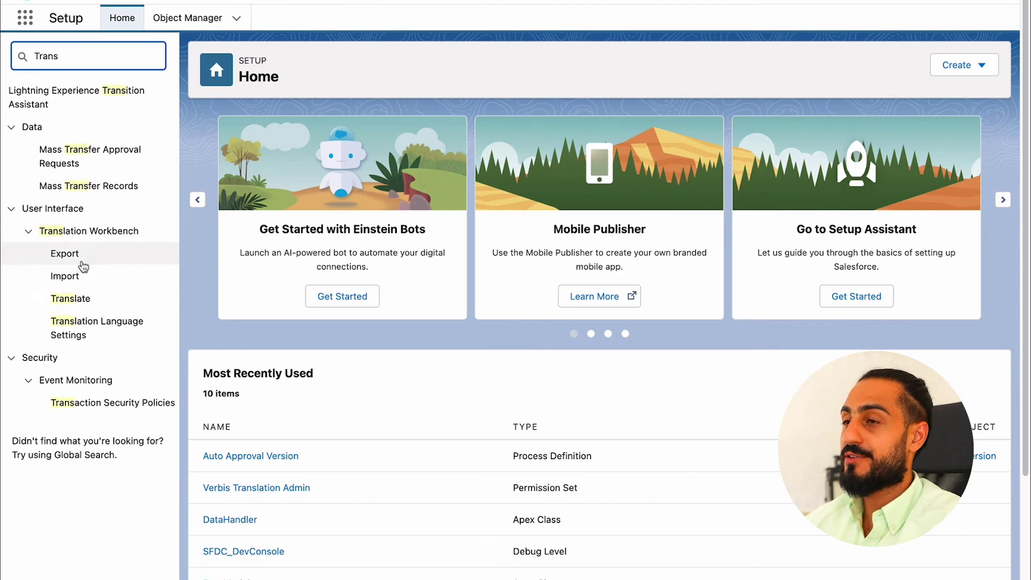
Import the downloaded Source_en_US zip on the Translation Workbench Import page
{"action": "left_click", "coordinate": [75, 277]}
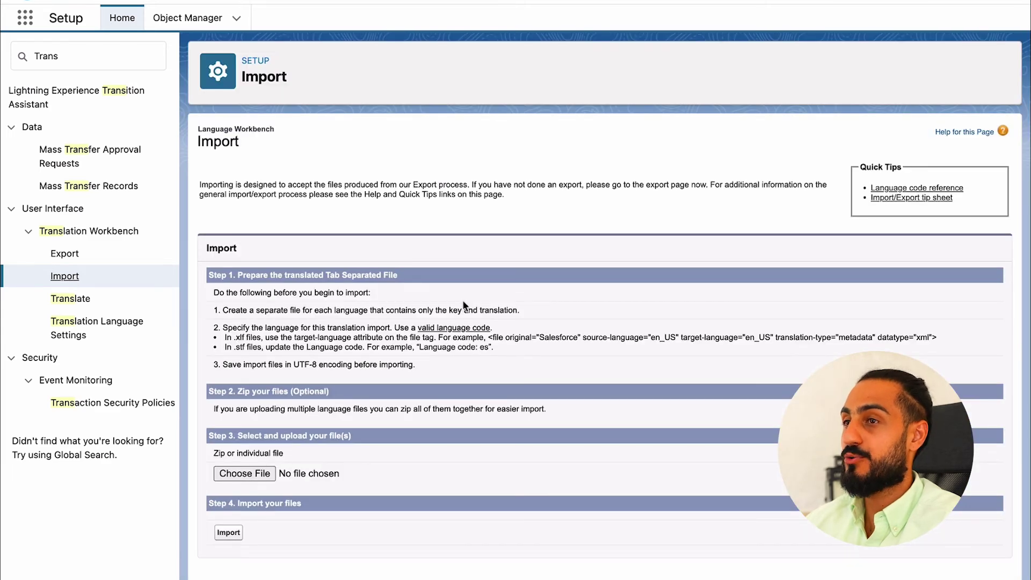
{"action": "left_click", "coordinate": [261, 469]}
{"action": "left_click", "coordinate": [957, 554]}
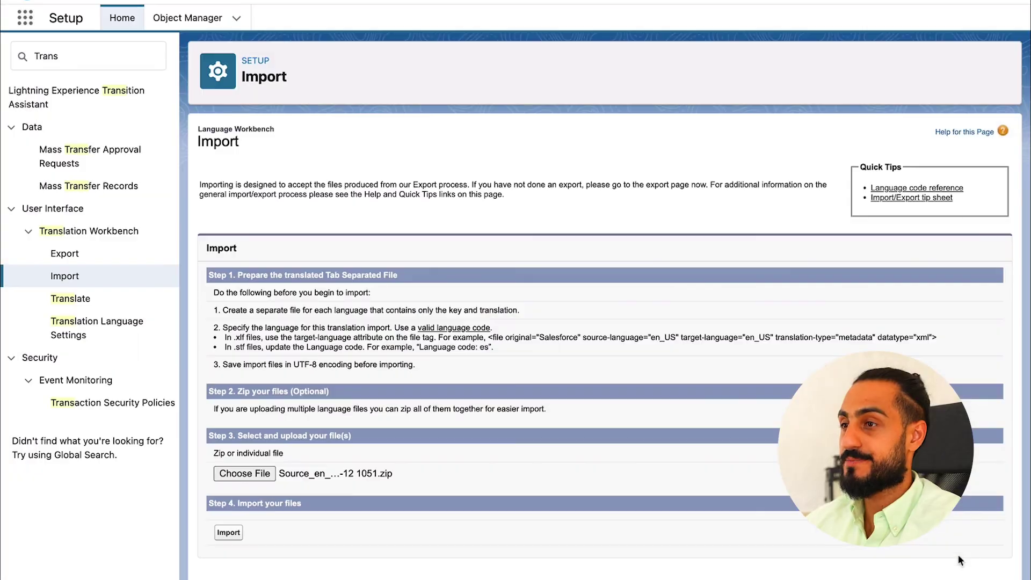
{"action": "left_click", "coordinate": [227, 533]}
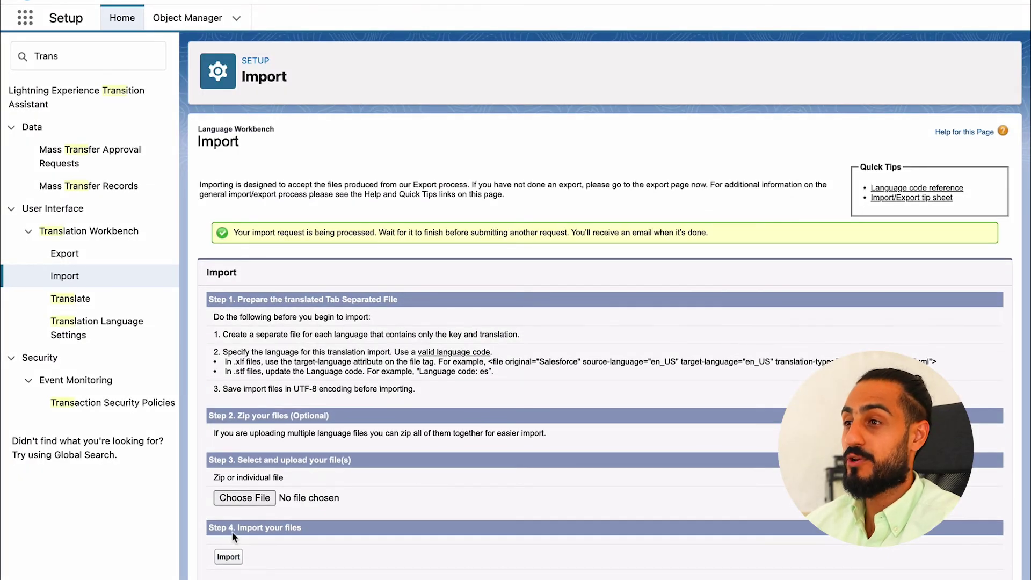